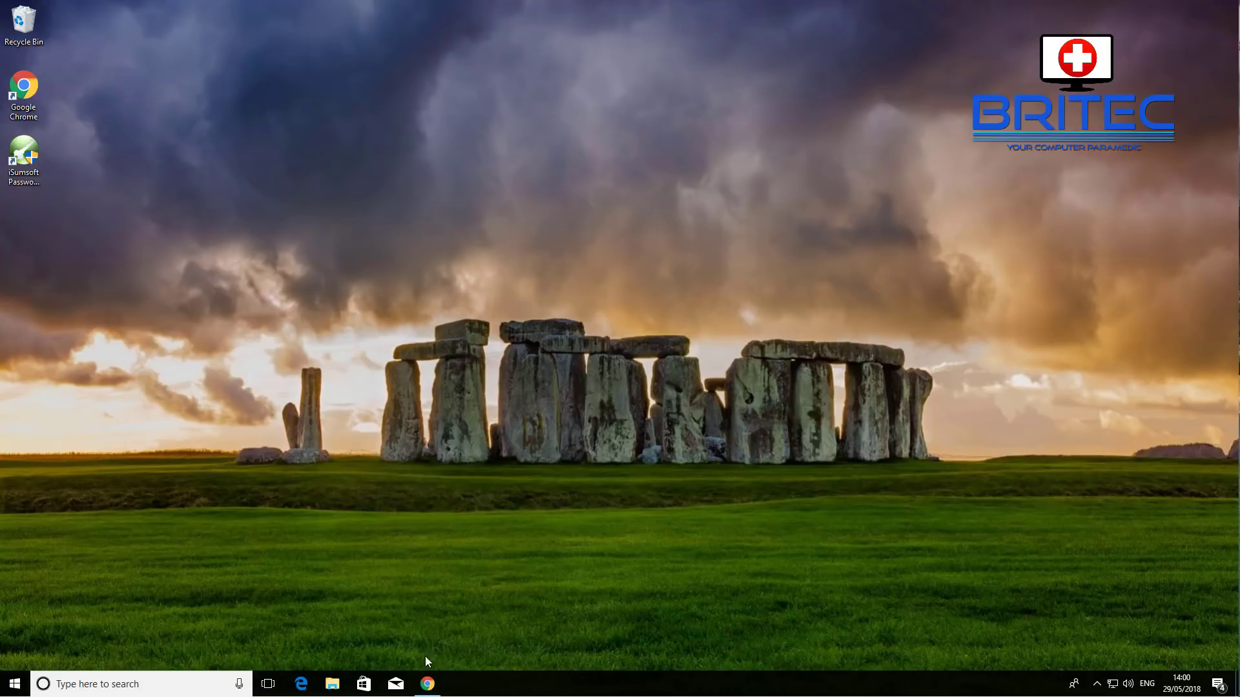
View the iSumsoft Password Refixer Bundle product page in Chrome, and return to the desktop
left_click(427, 684)
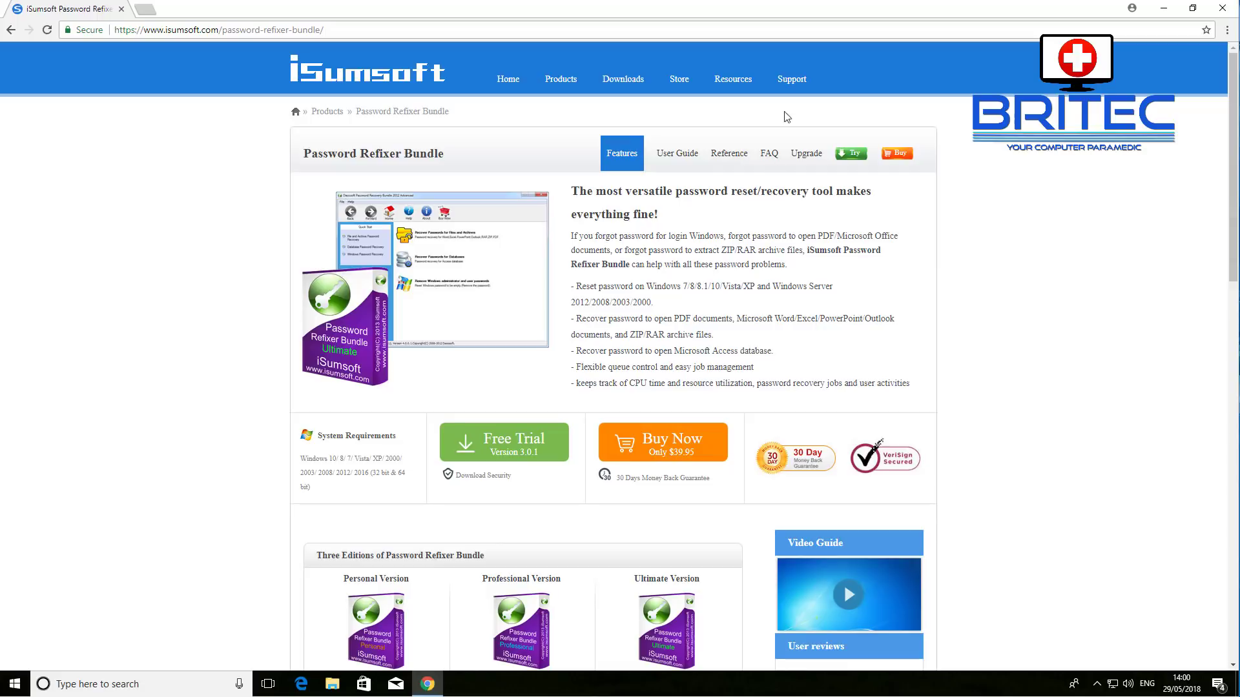
left_click(1163, 7)
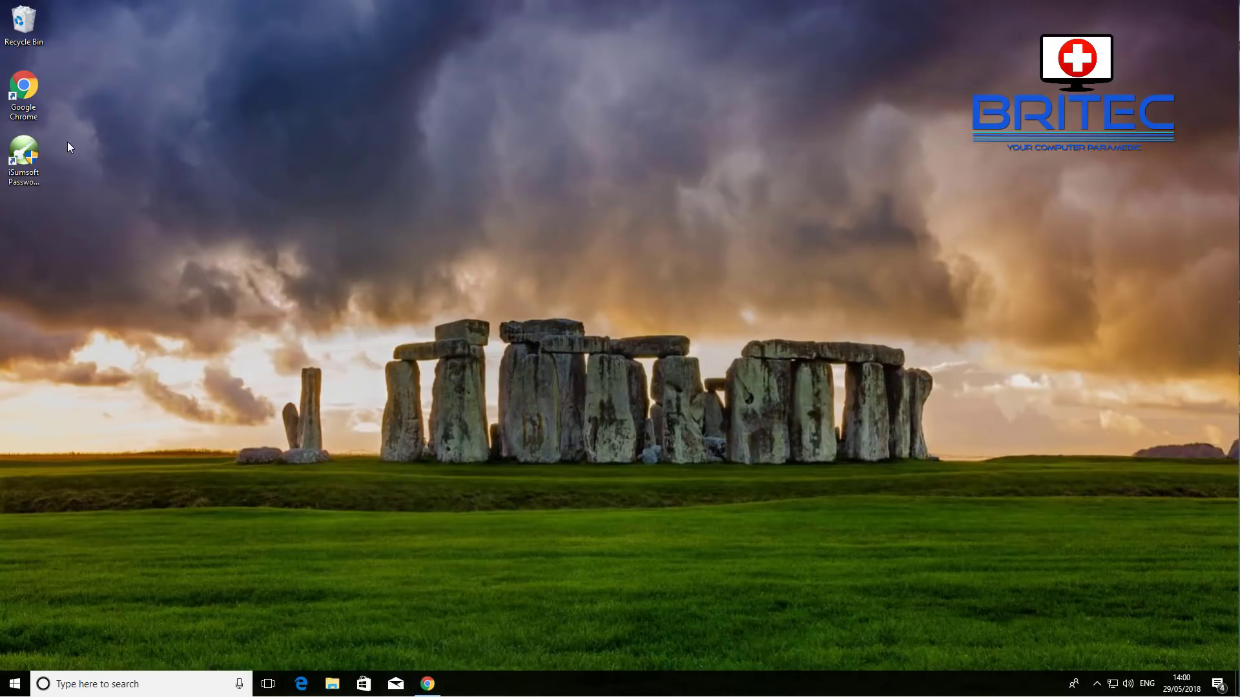
Launch iSumsoft Password Refixer Ultimate and allow it to make changes to the device
double_click(23, 155)
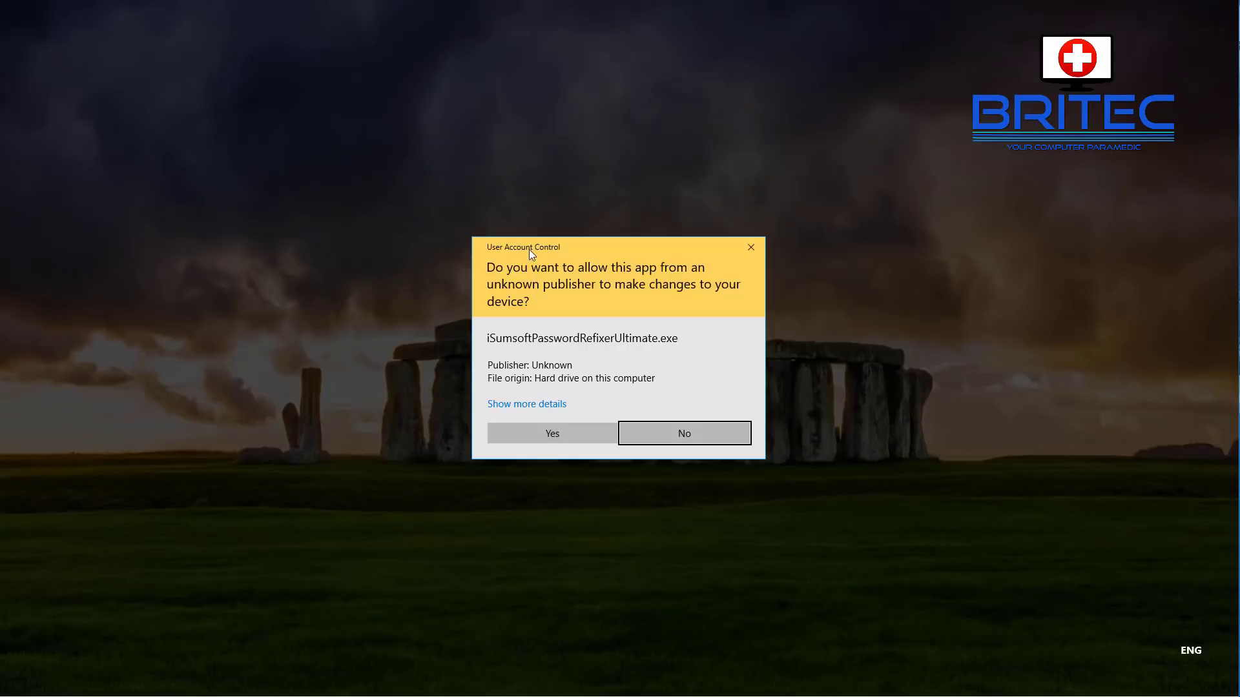
left_click(563, 433)
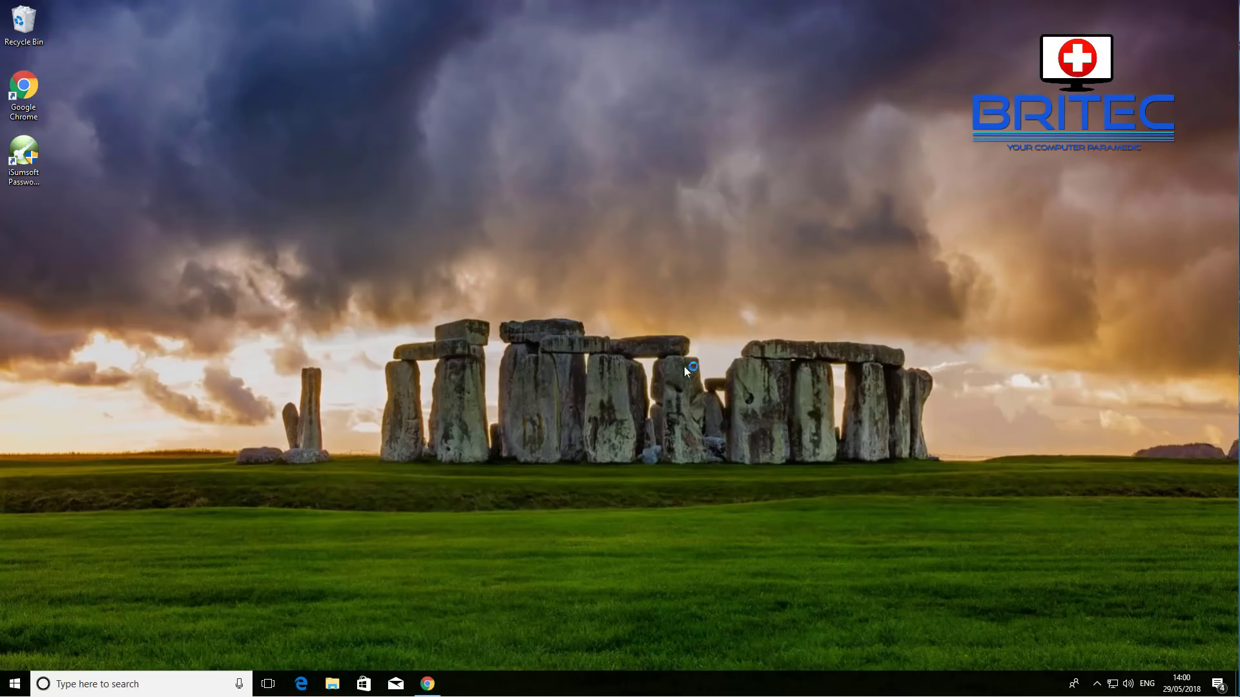
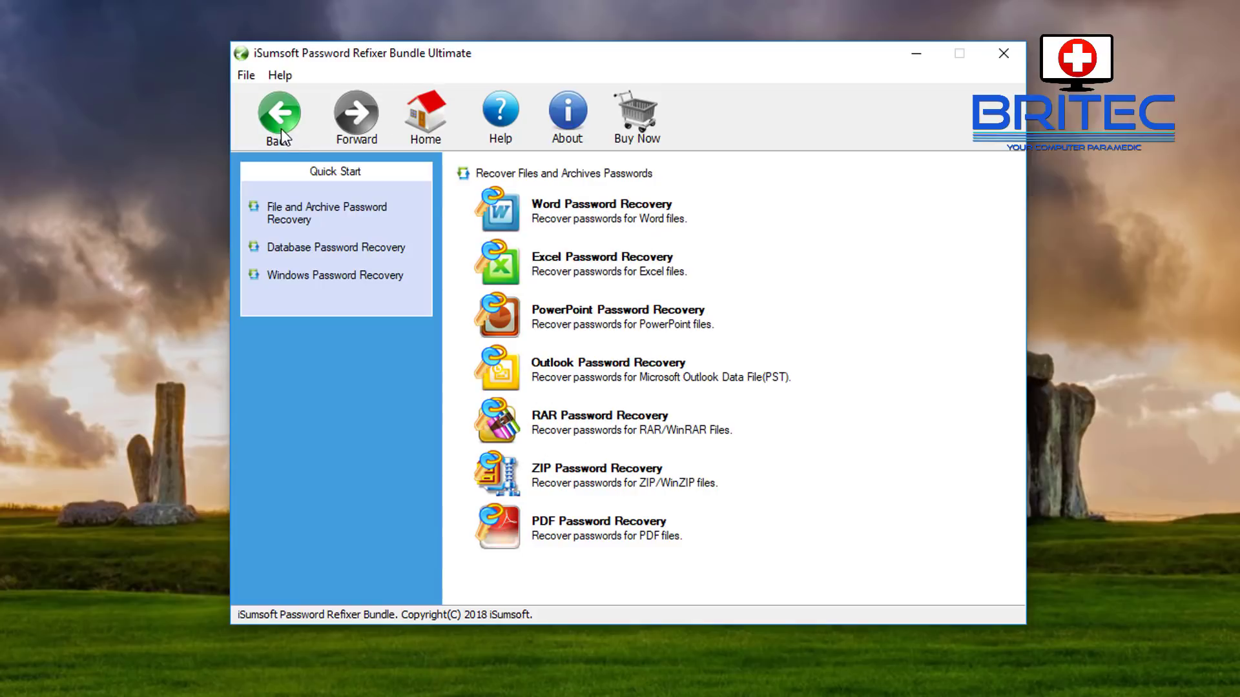
Return from the file and archive password recovery tools to the overview of recovery categories
left_click(281, 128)
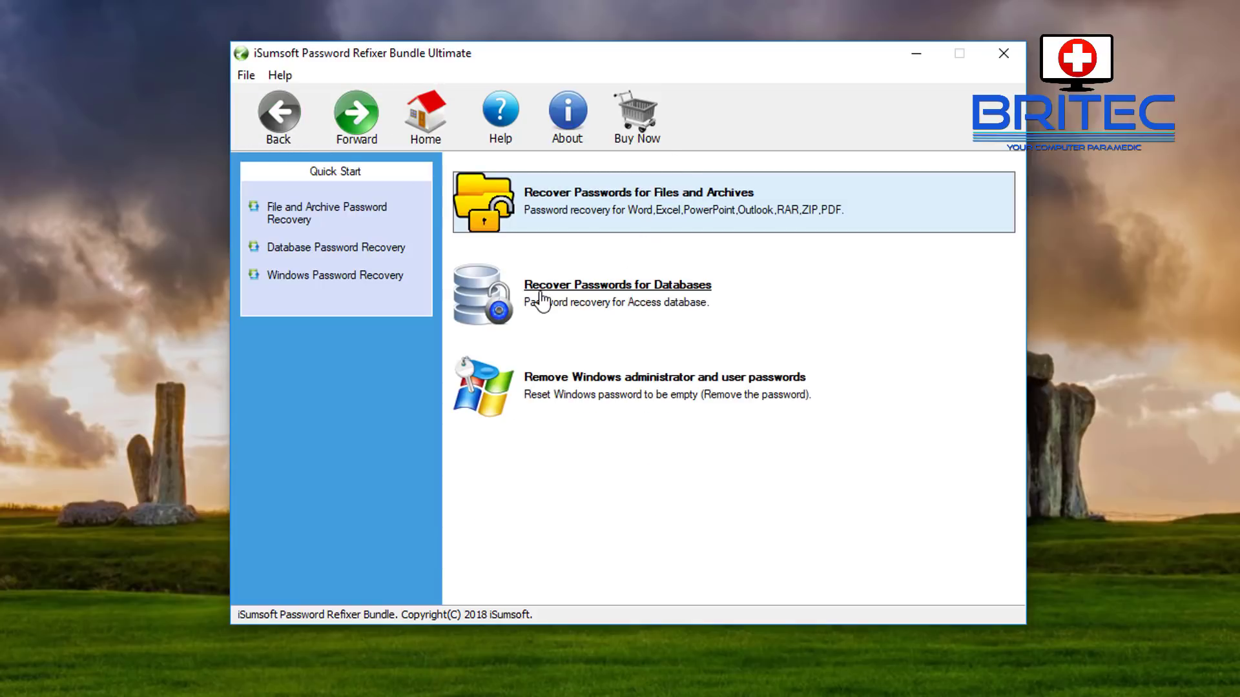
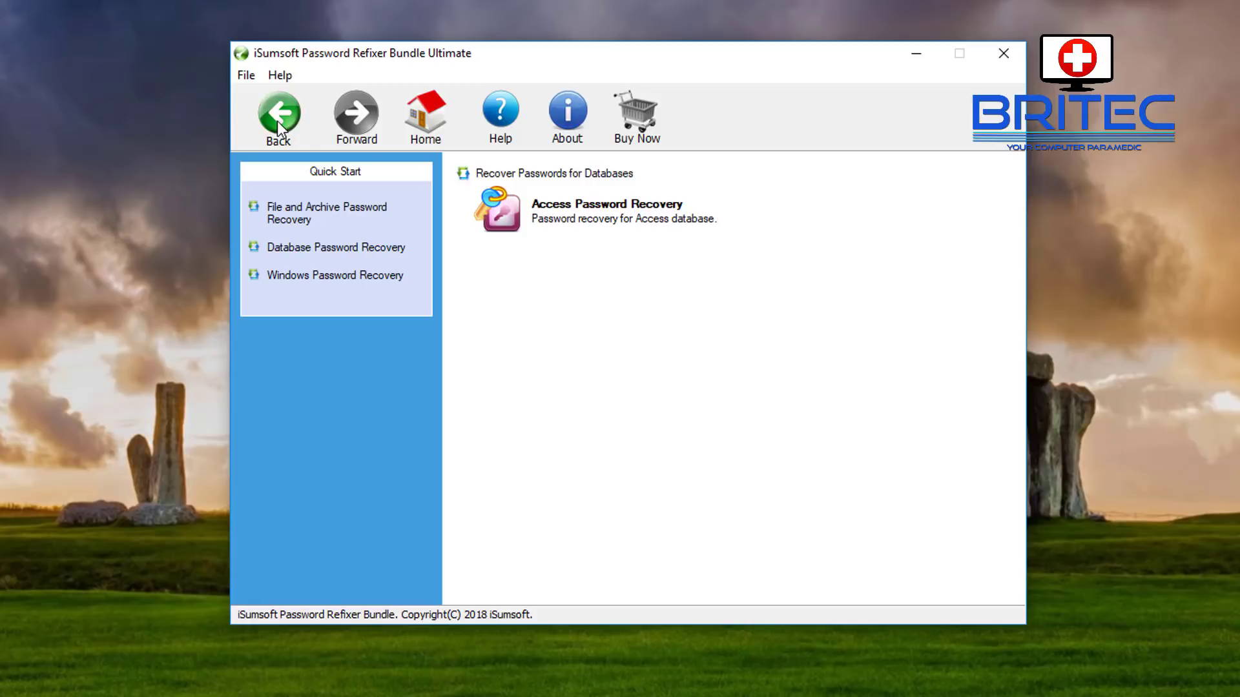
Return from the database password recovery tools to the overview of recovery categories
left_click(277, 122)
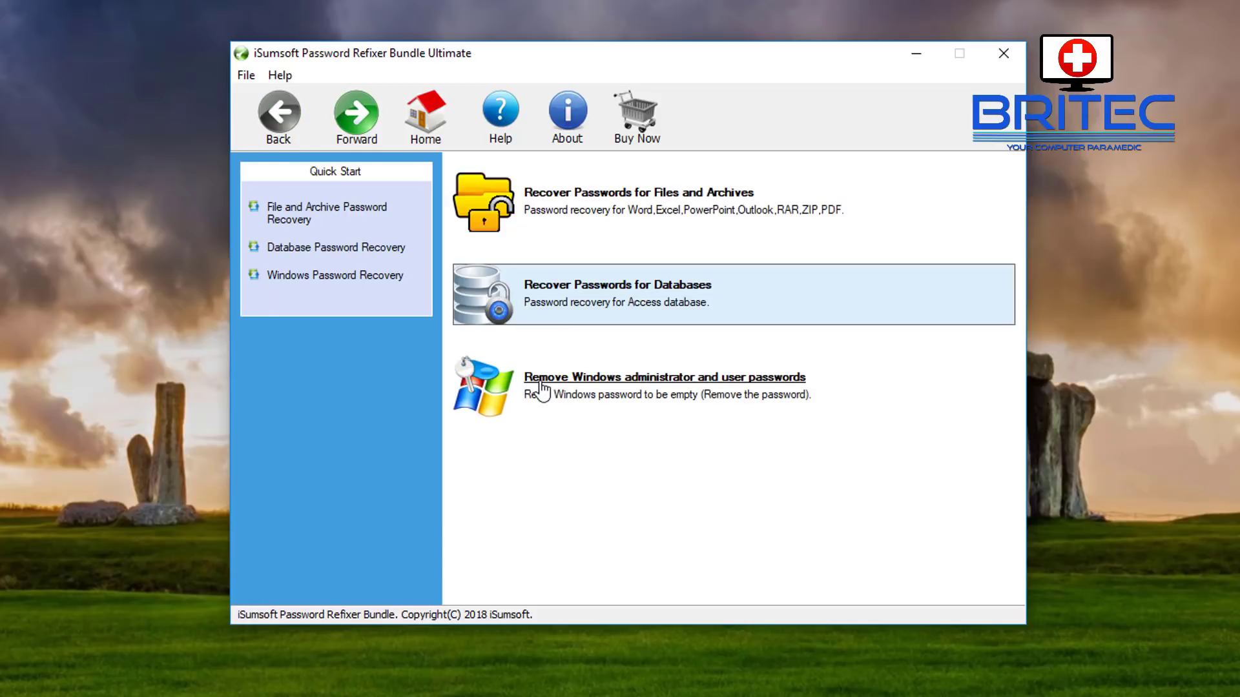
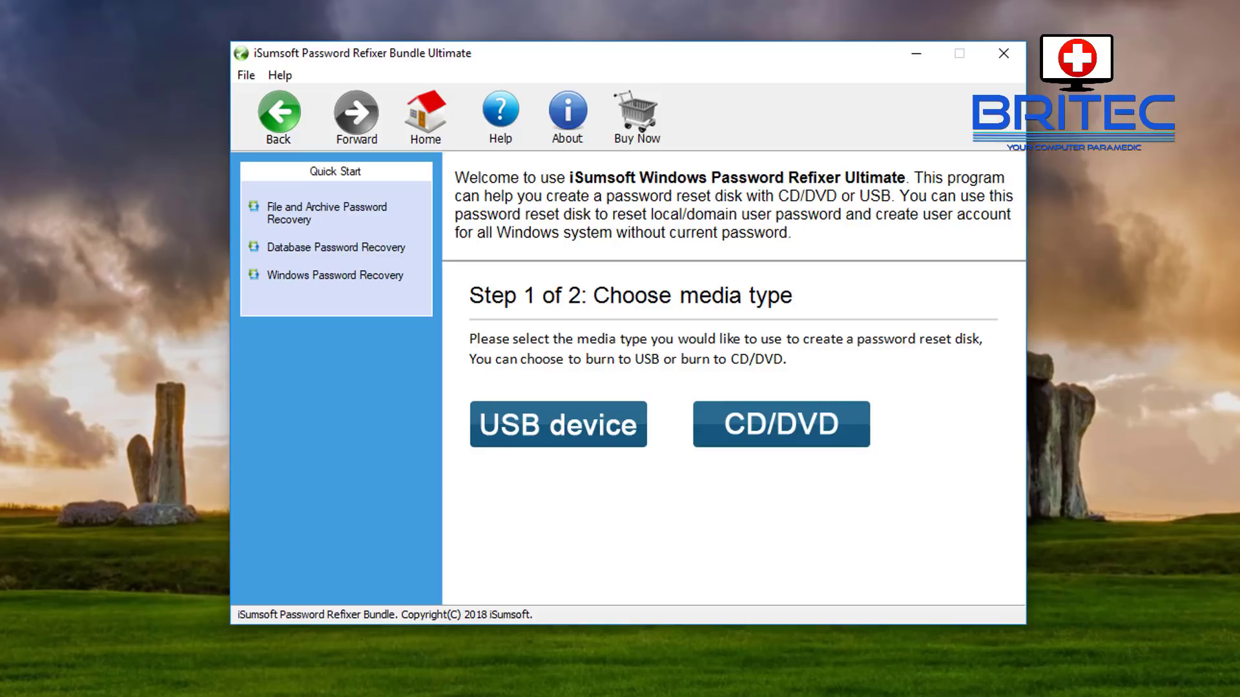
Open File Explorer and display This PC to check the connected drives for the USB device
right_click(200, 696)
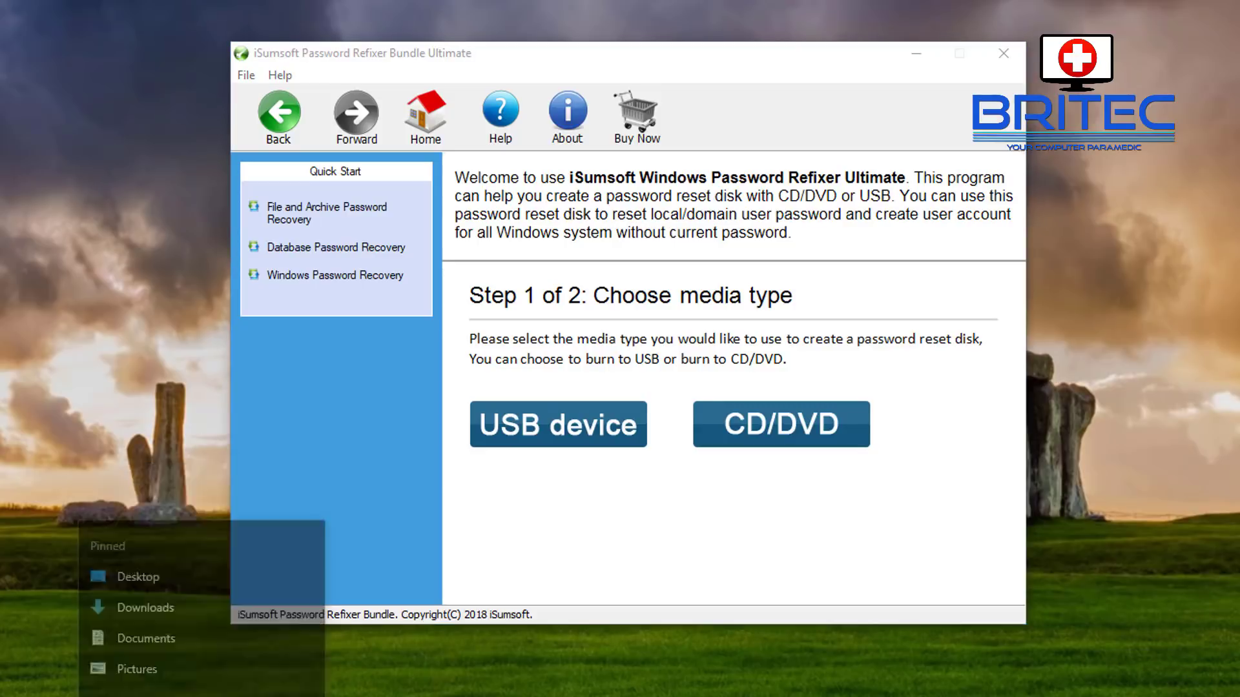
left_click(200, 696)
left_click(171, 373)
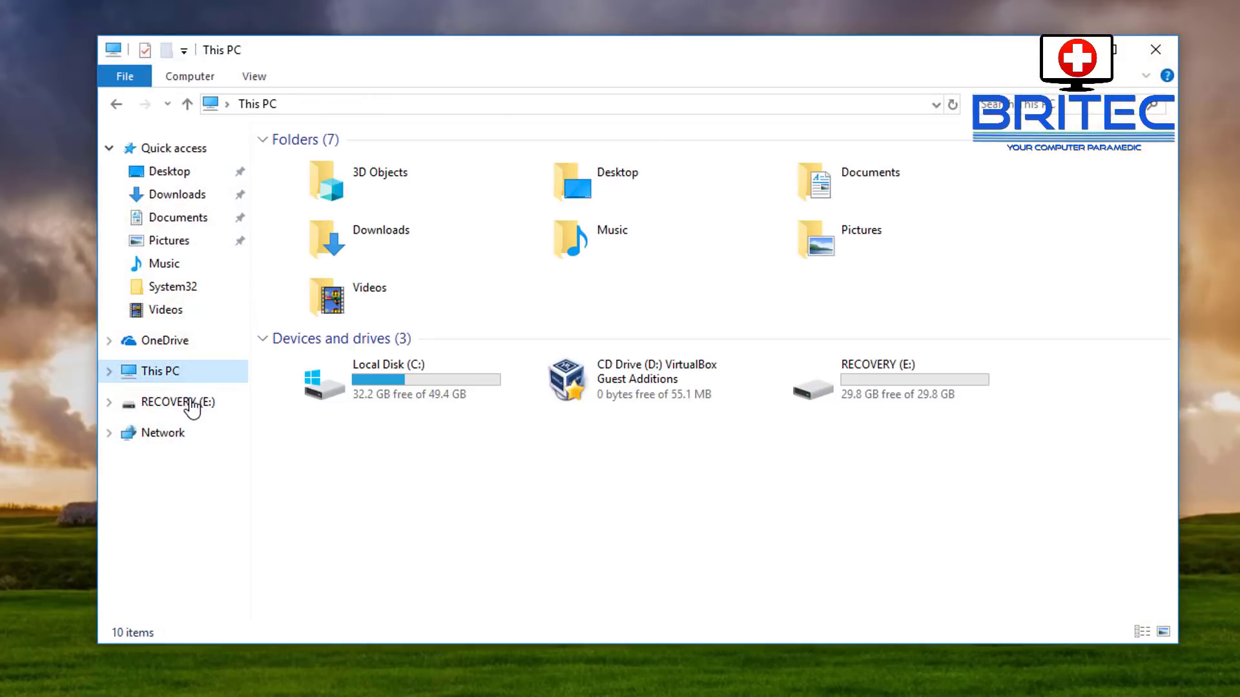
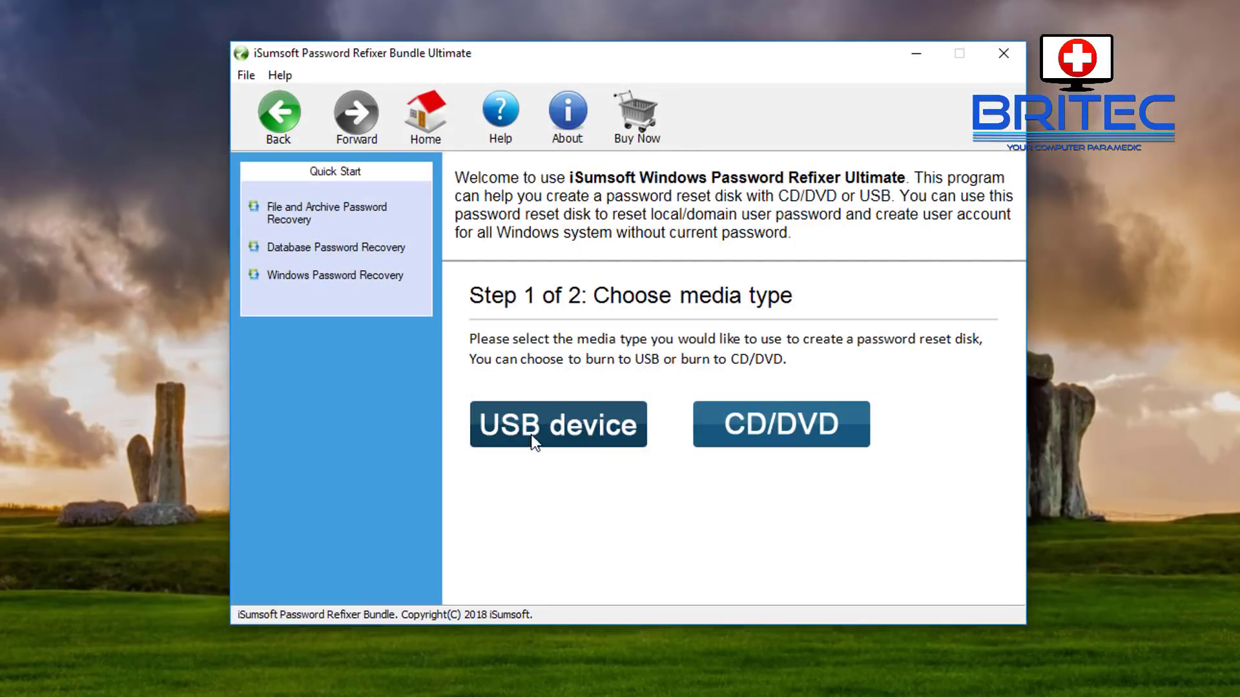
Burn the password reset disk to the USB device E: SanDisk Ultra, allowing it to be formatted, and close the program
left_click(545, 429)
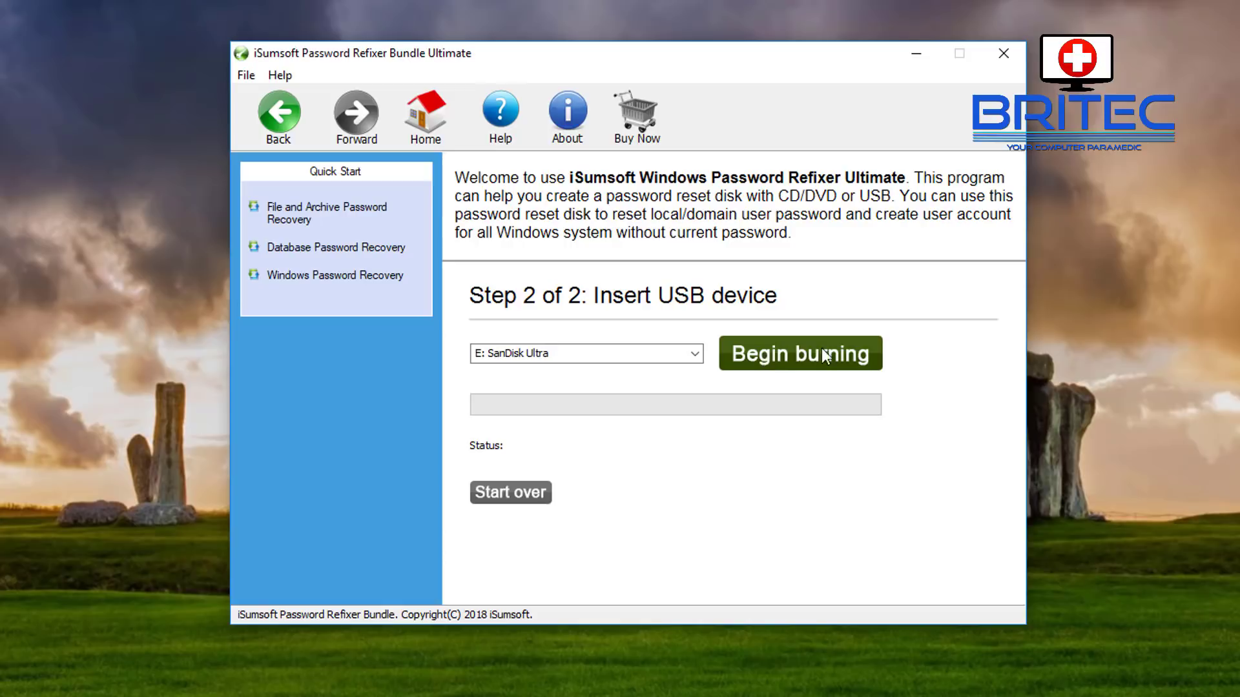
left_click(770, 355)
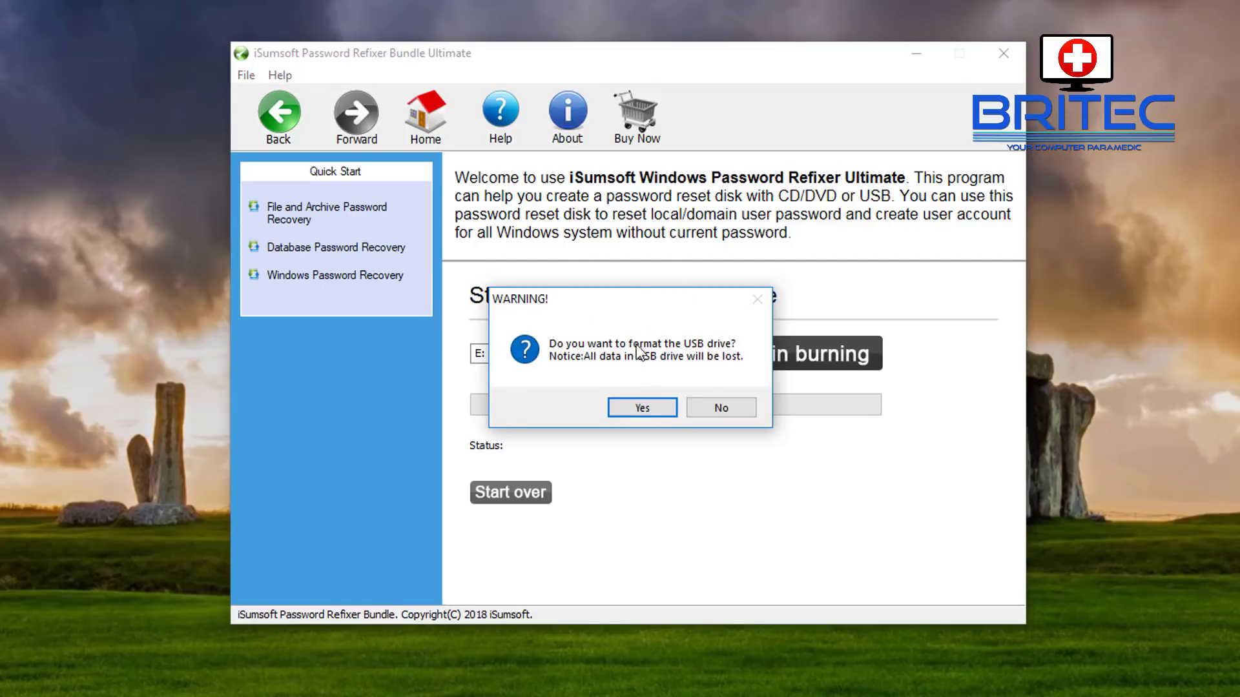
left_click(641, 407)
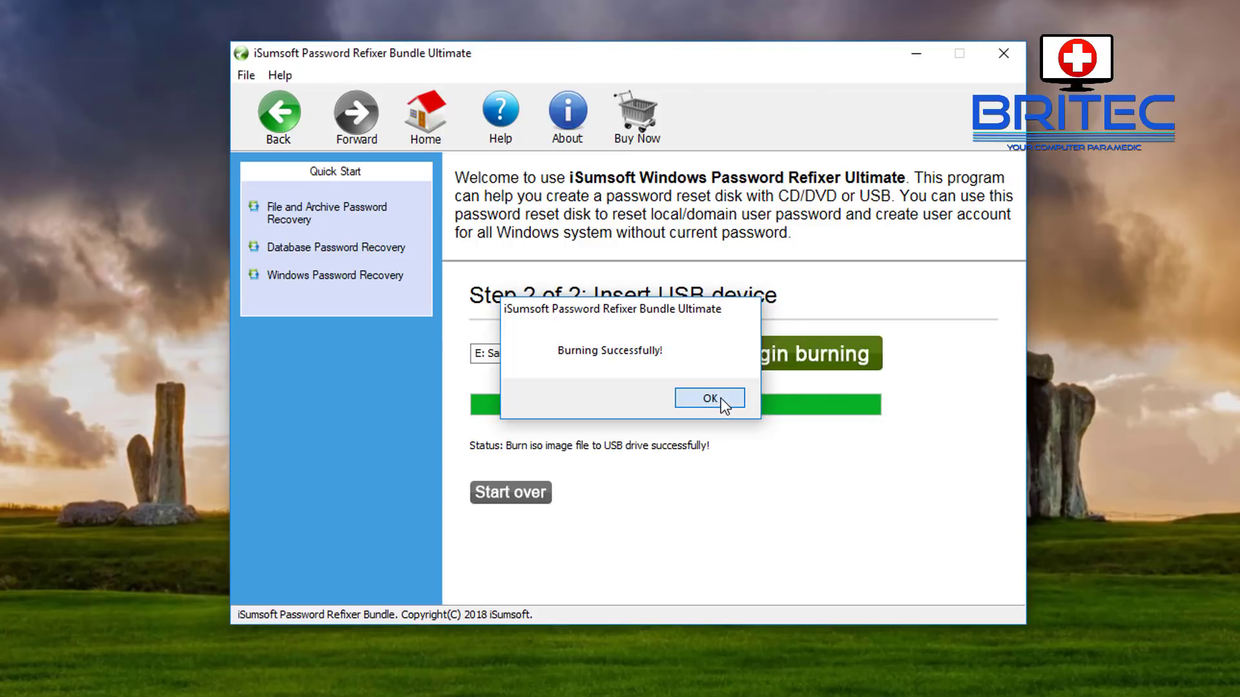
left_click(721, 398)
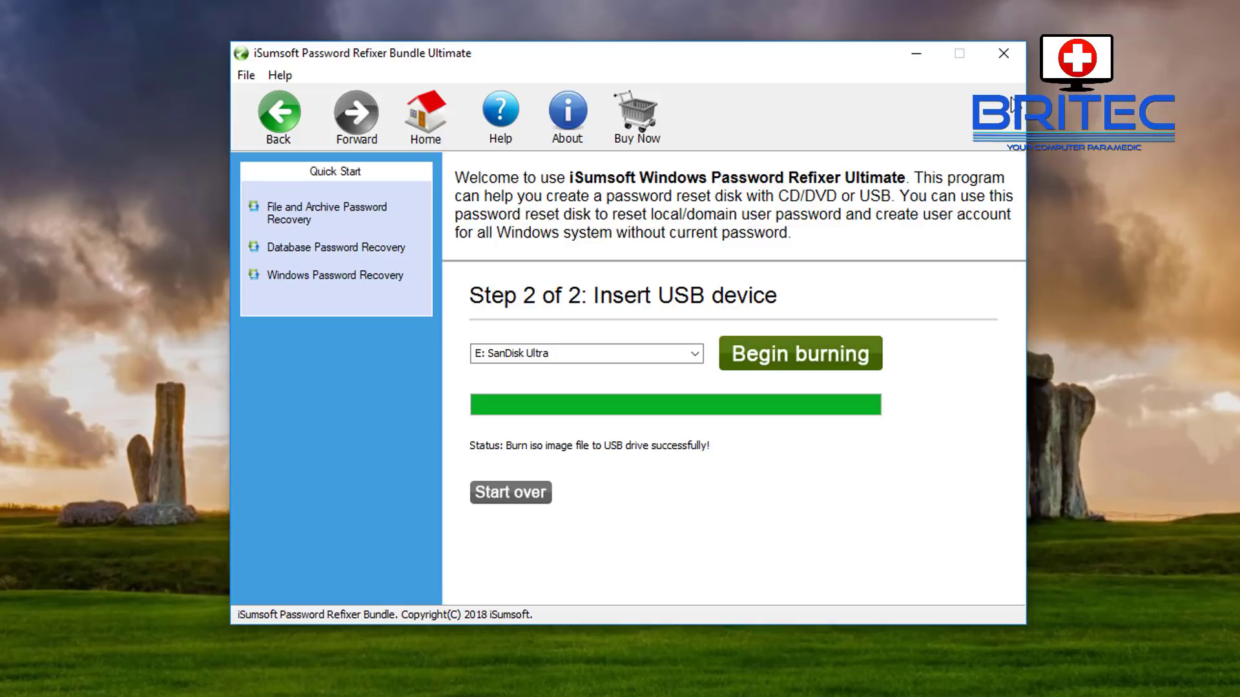
left_click(1001, 56)
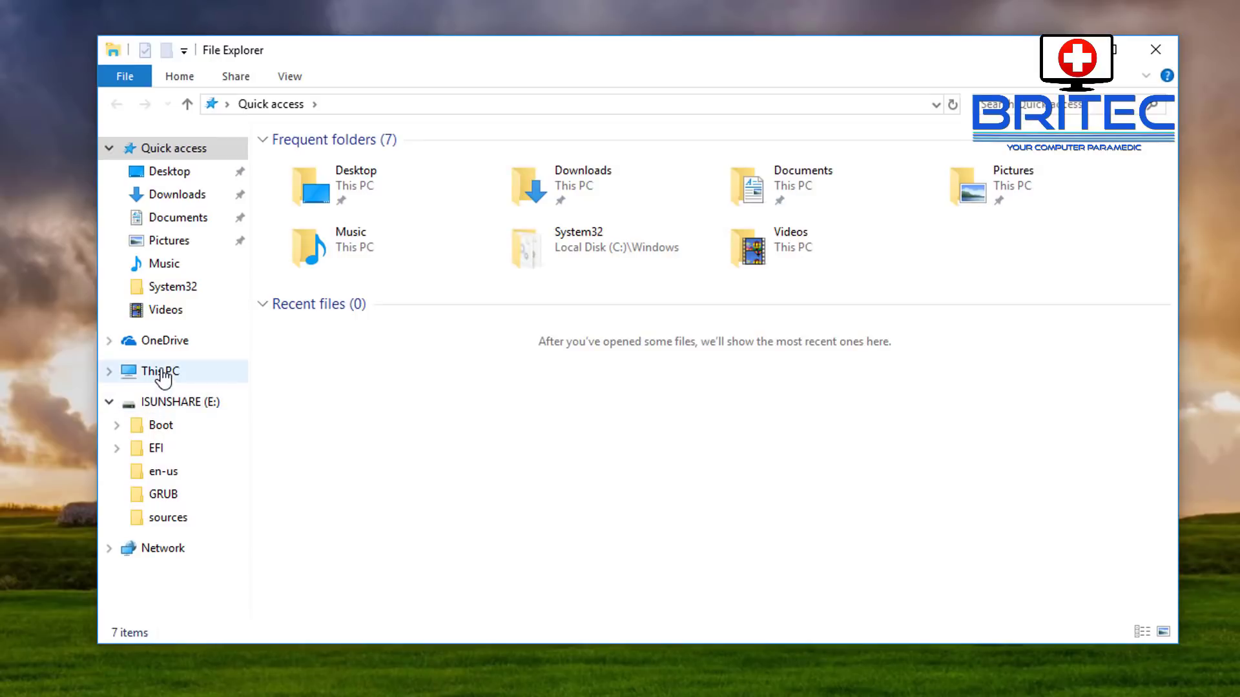
Examine the files on the ISUNSHARE (E:) drive from This PC, and close File Explorer
left_click(161, 375)
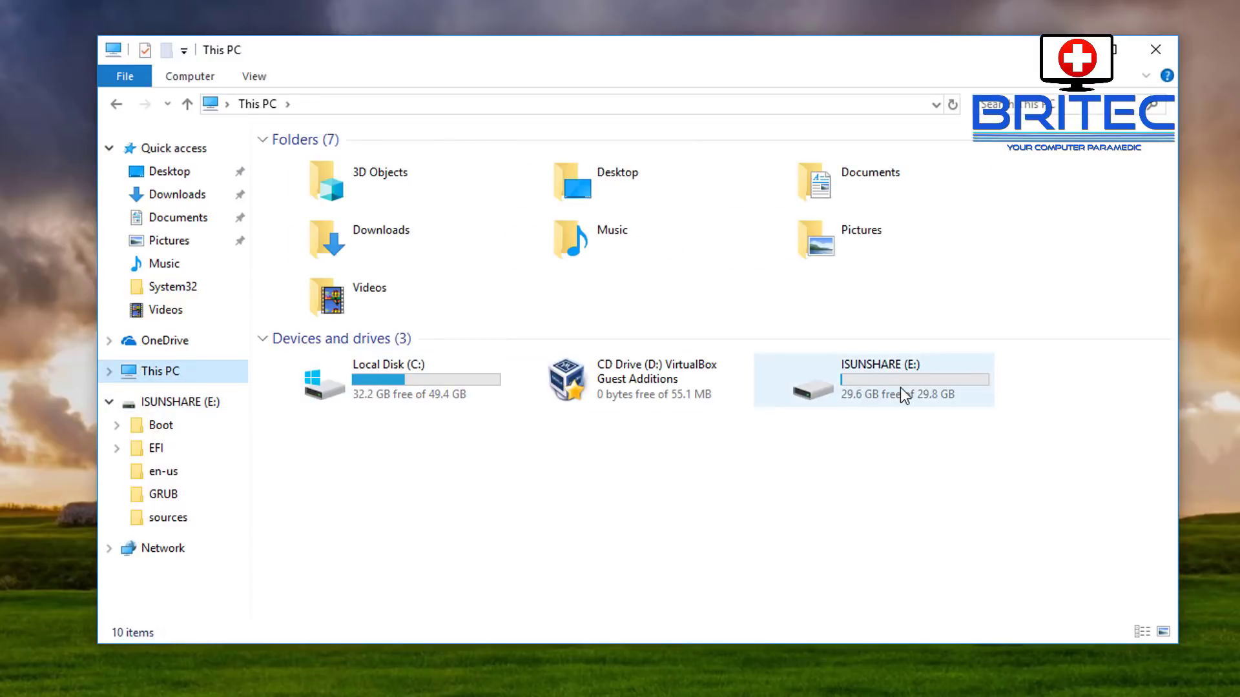
double_click(900, 387)
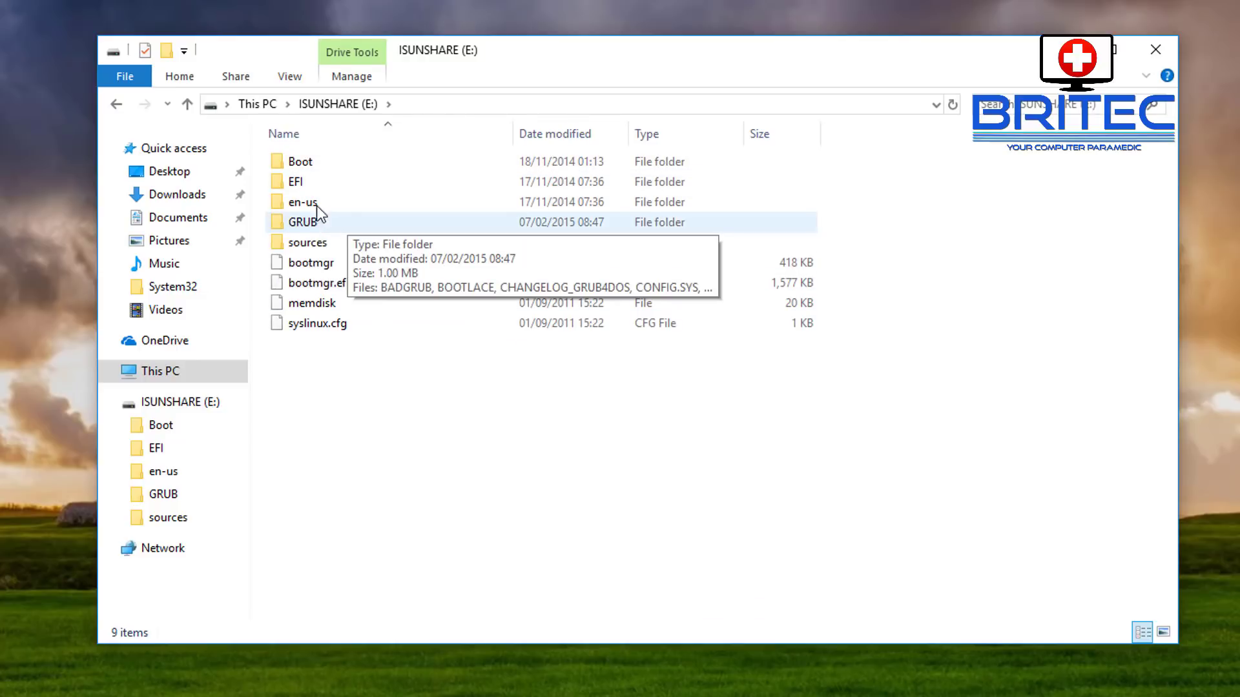
left_click(117, 104)
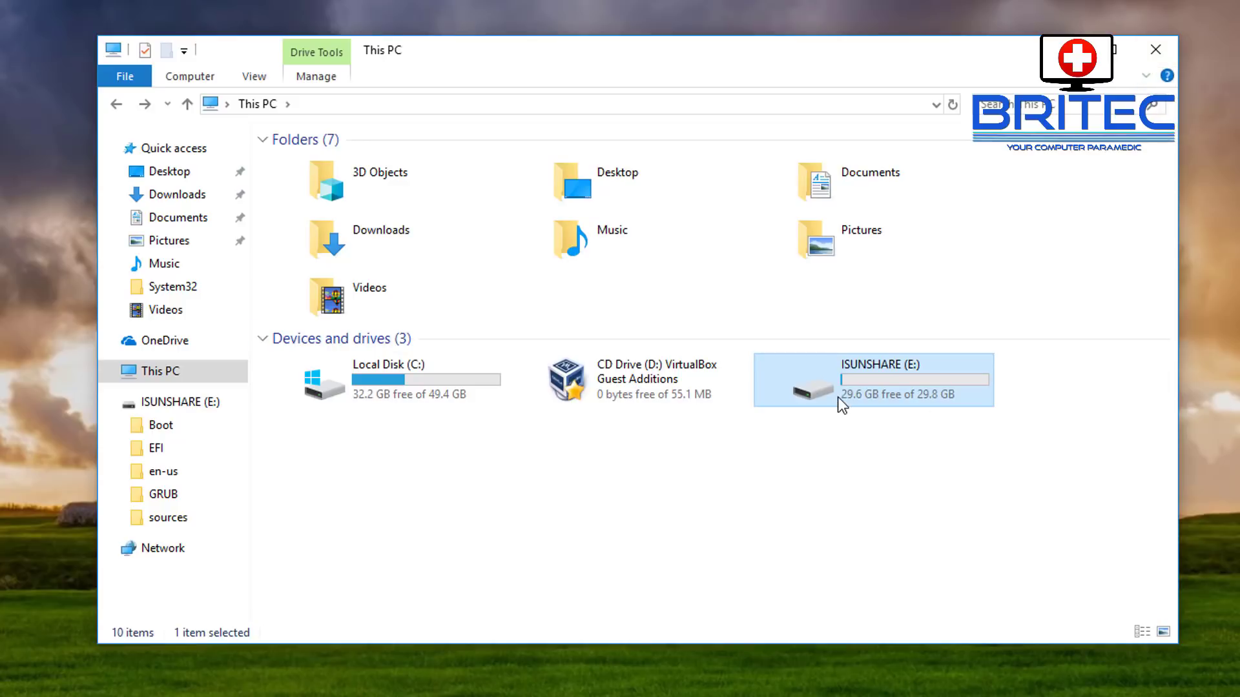
left_click(1159, 58)
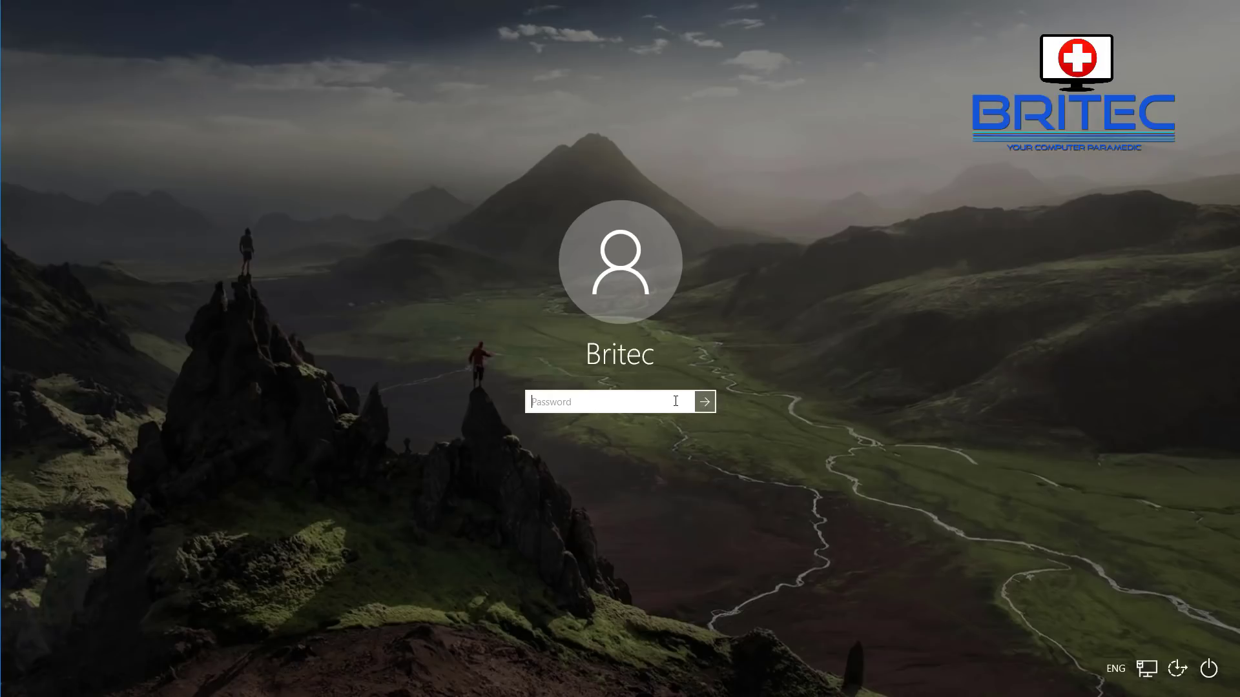
Try to sign in to the locked Windows account by entering the account password
type("********")
left_click(704, 403)
left_click(625, 427)
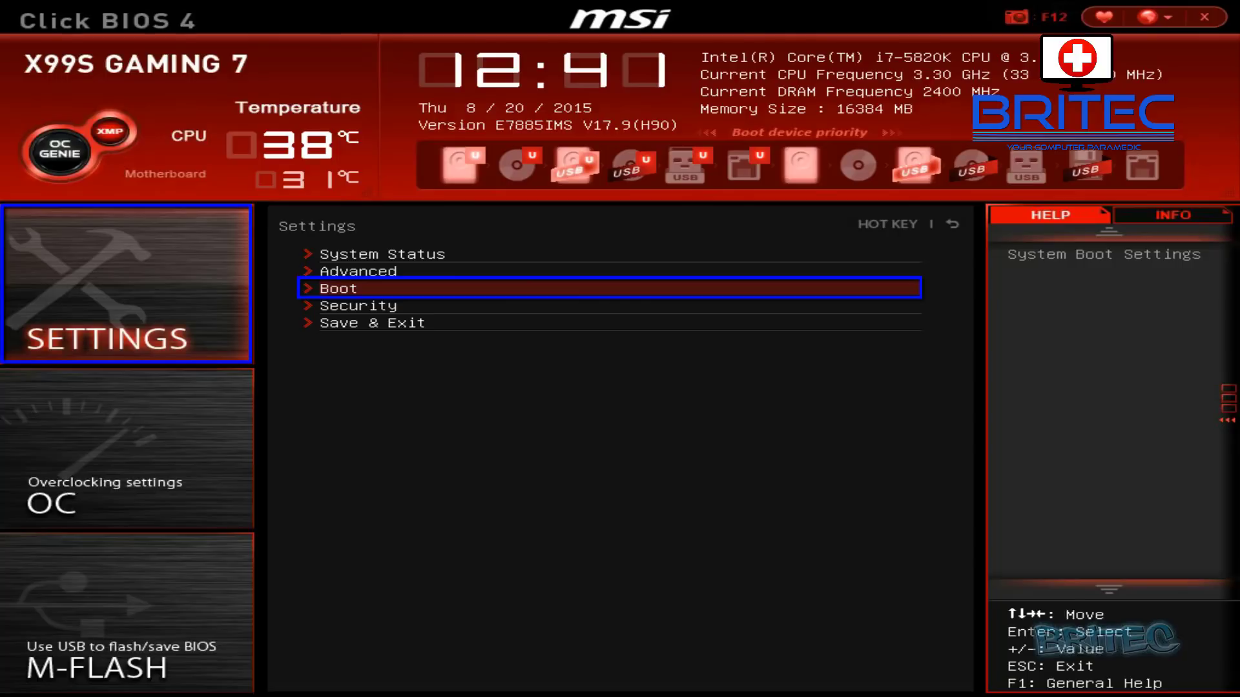
In the MSI Click BIOS 4 boot settings, set Boot Option #1 to the USB Hard Disk
key("Return")
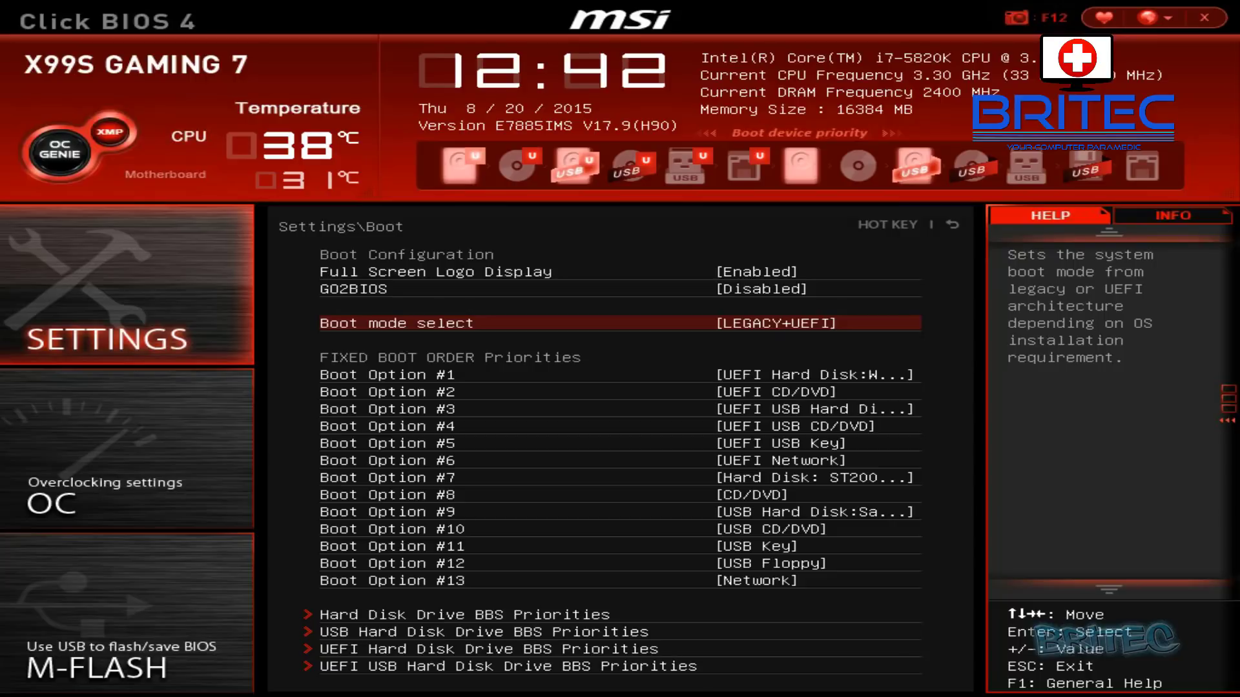
key("Return")
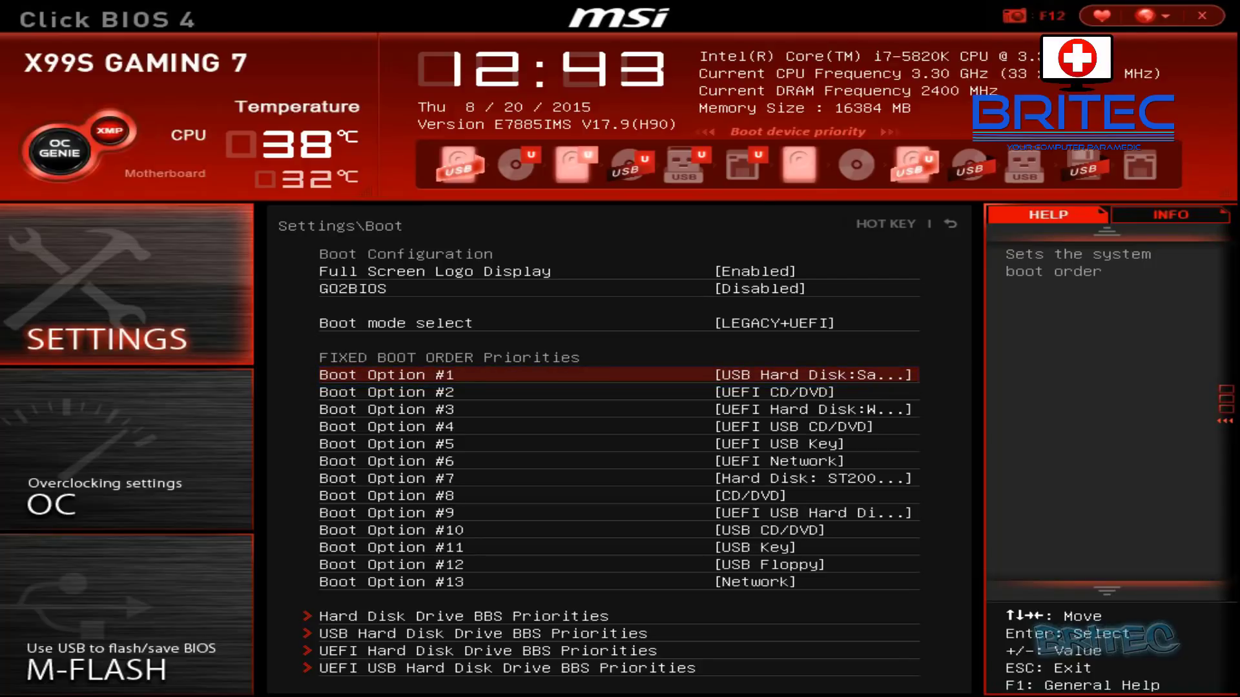
key("Return")
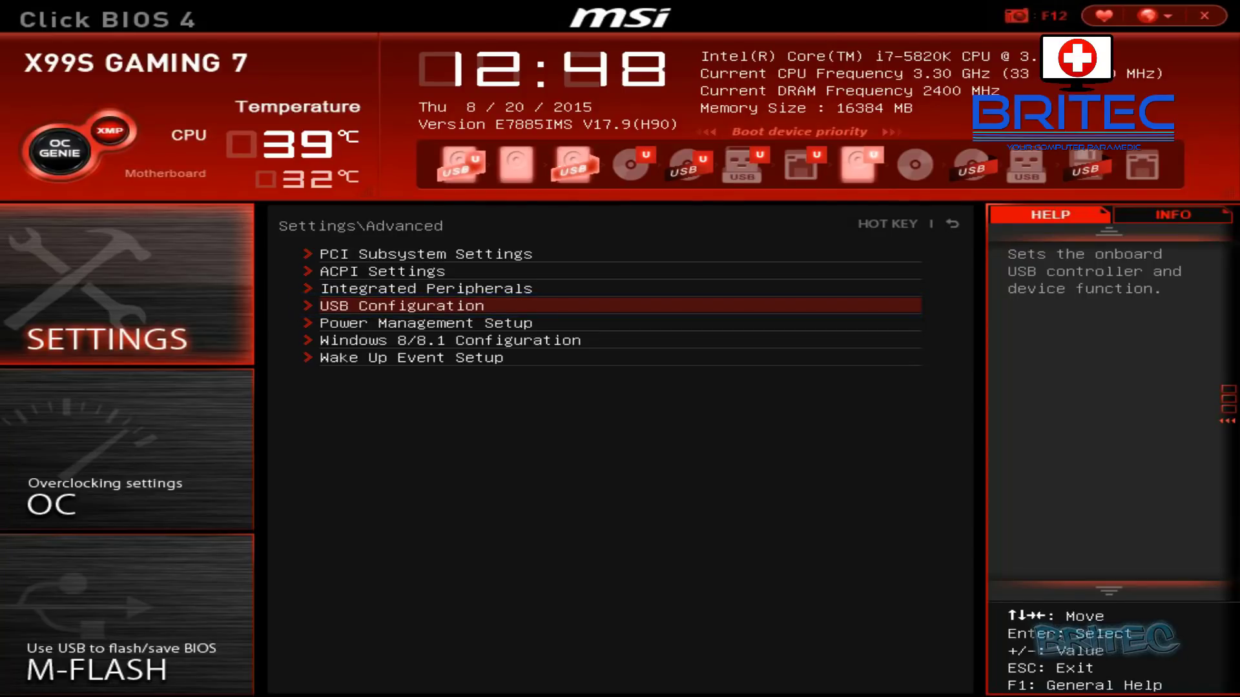
Open the advanced USB Configuration settings and check the Legacy USB Support option
key("Return")
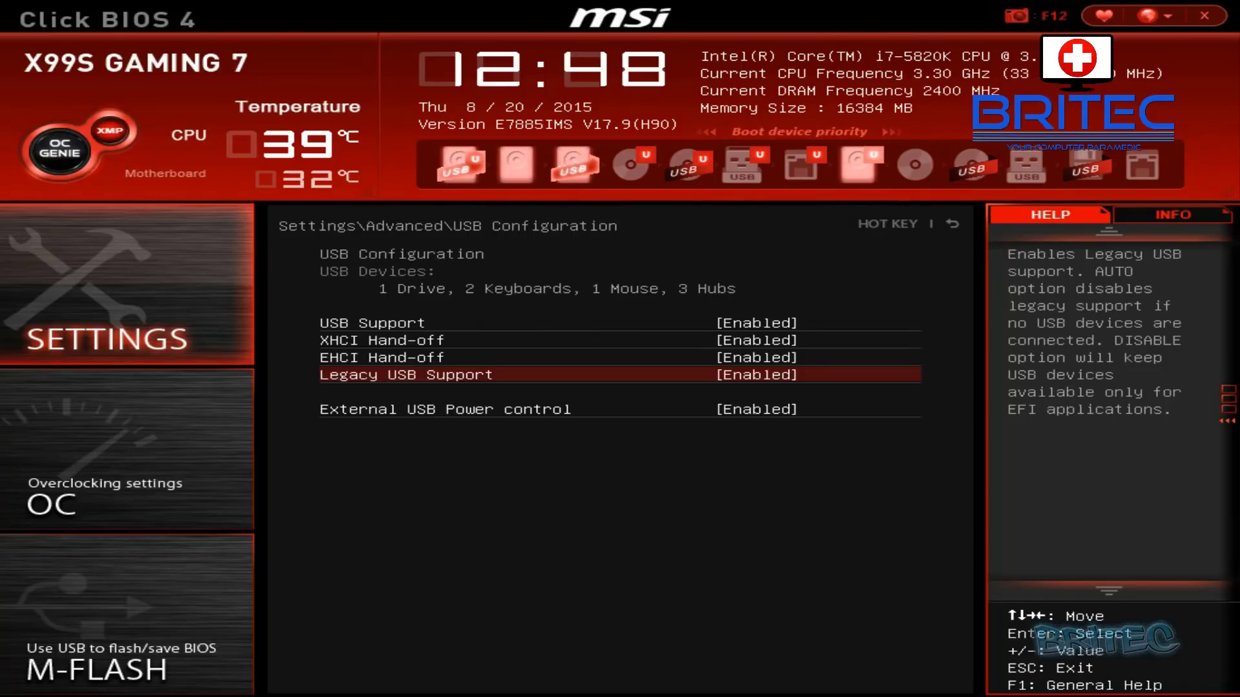
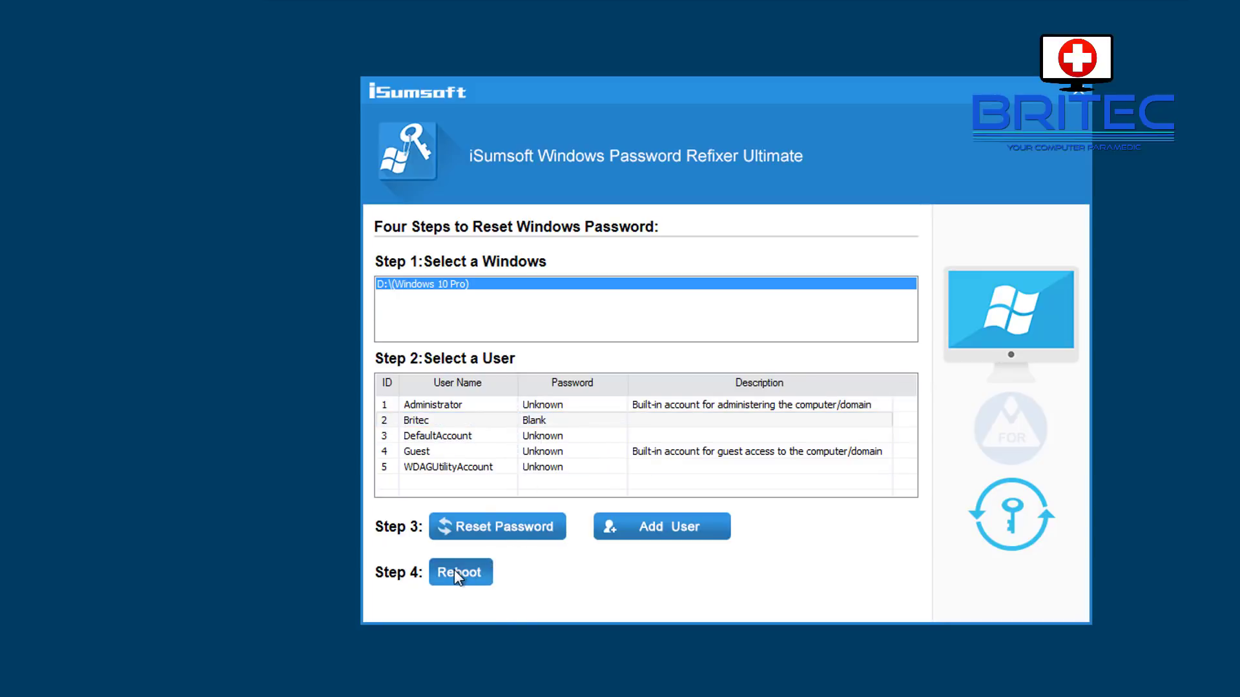
Restart the computer from Windows Password Refixer, confirming the restart, and sign in to the Britec account without a password
left_click(454, 570)
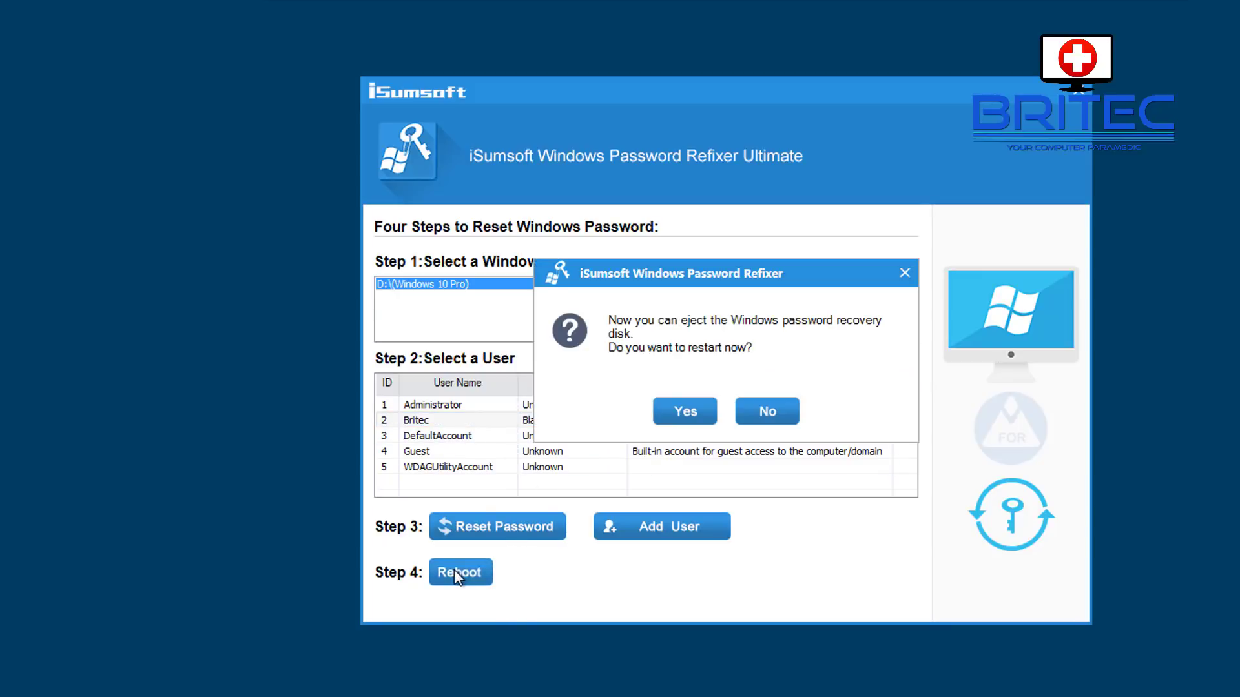
left_click(683, 413)
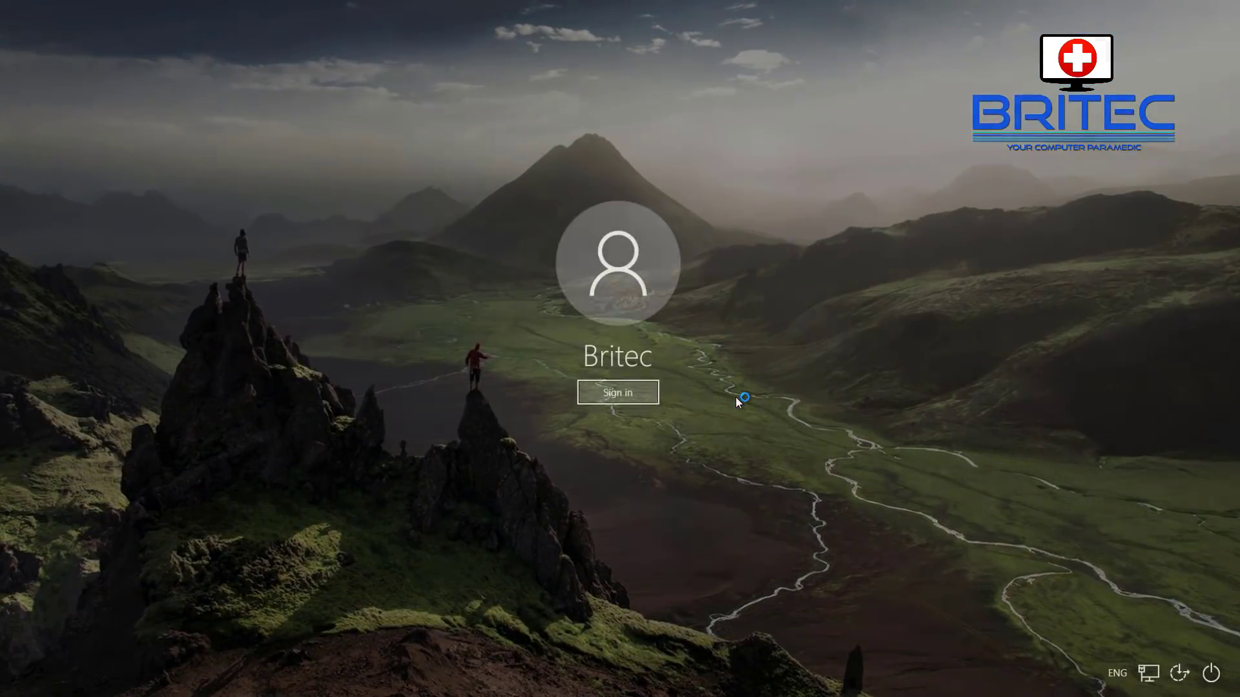
left_click(621, 396)
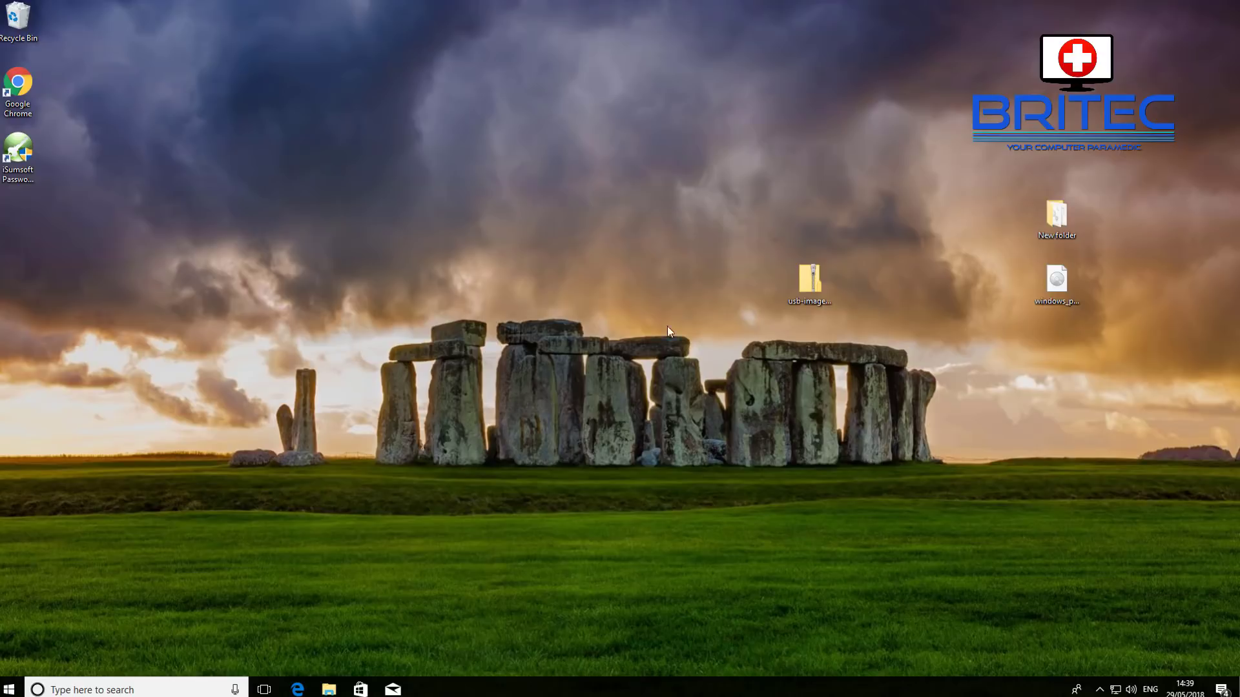
left_click(31, 191)
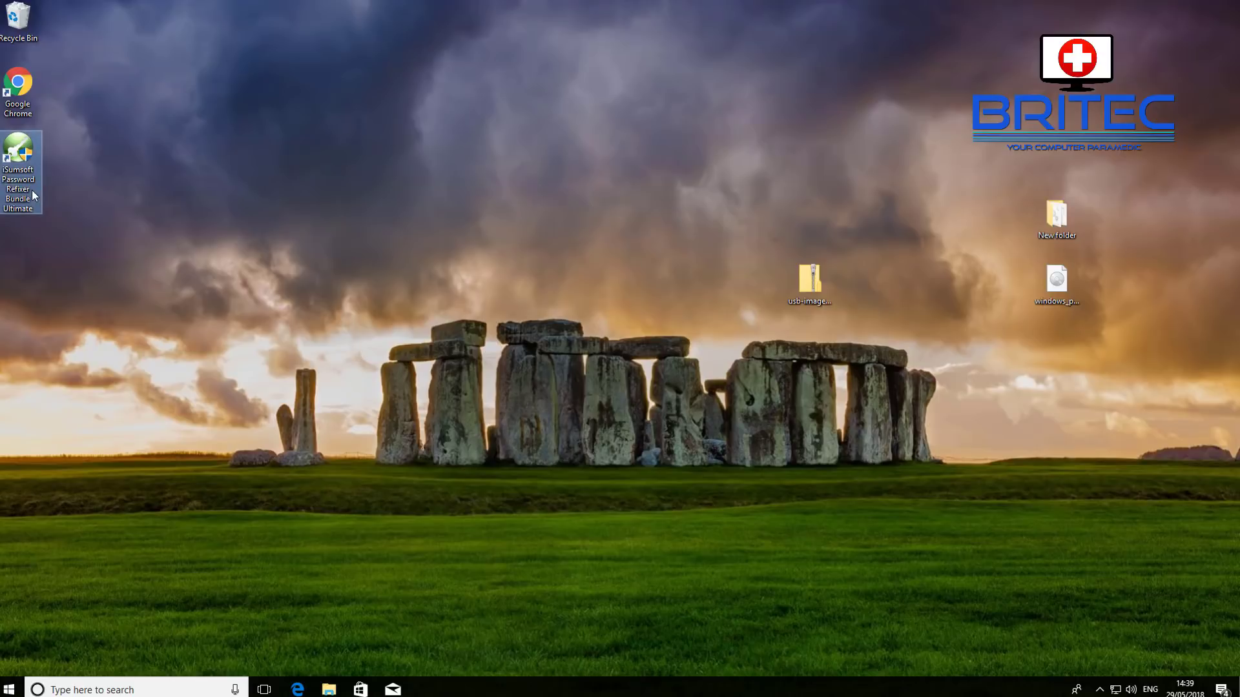
left_click(94, 224)
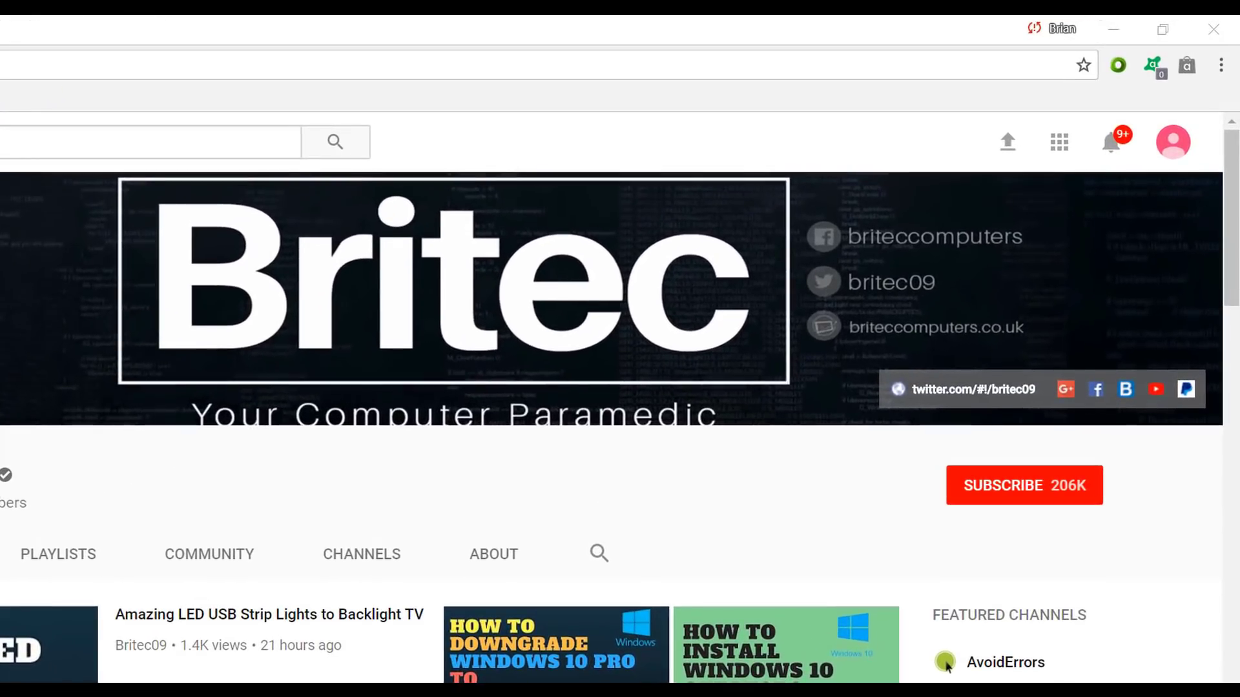
Subscribe to the Britec channel on YouTube
left_click(1040, 498)
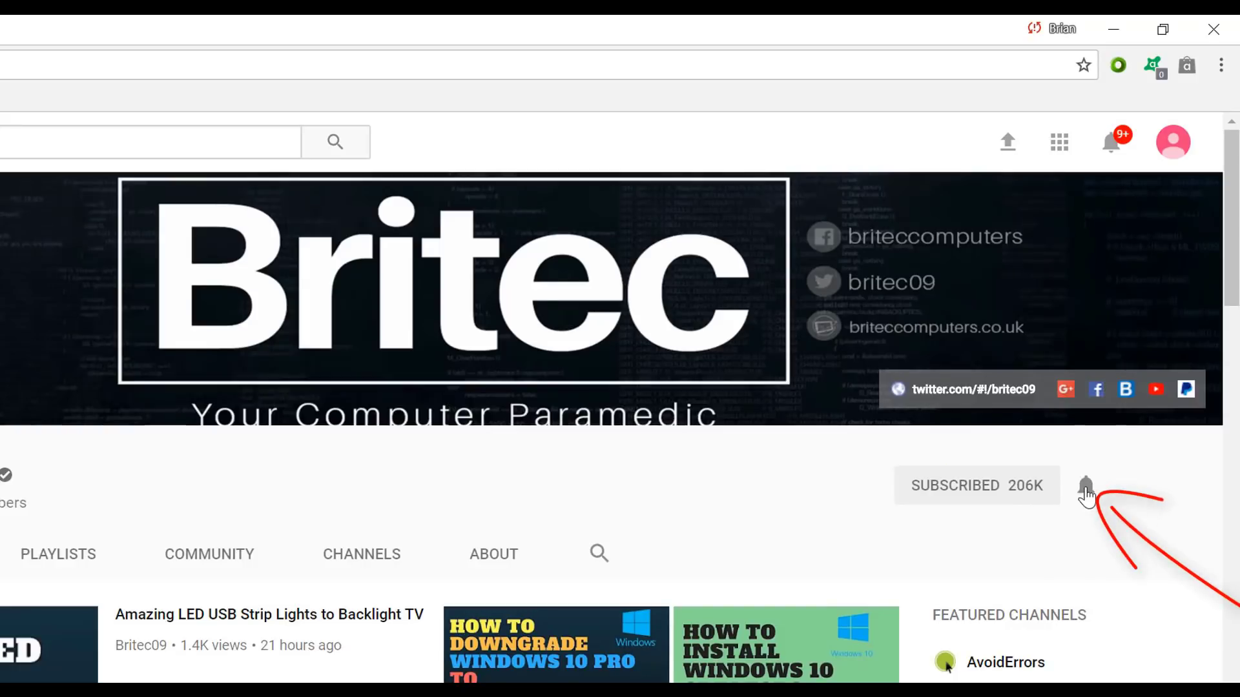